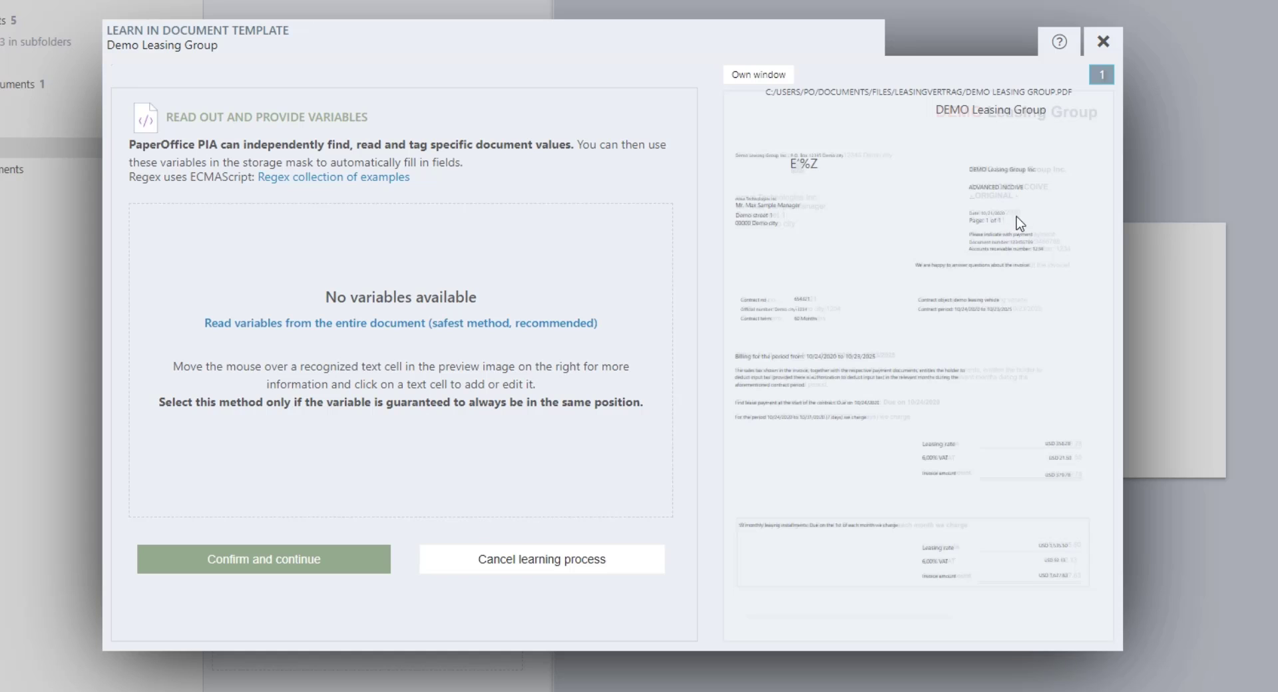
Step: Add a variable named "date" from the invoice's date text, read from the selected container that is always in the same position
mouse_move(999, 212)
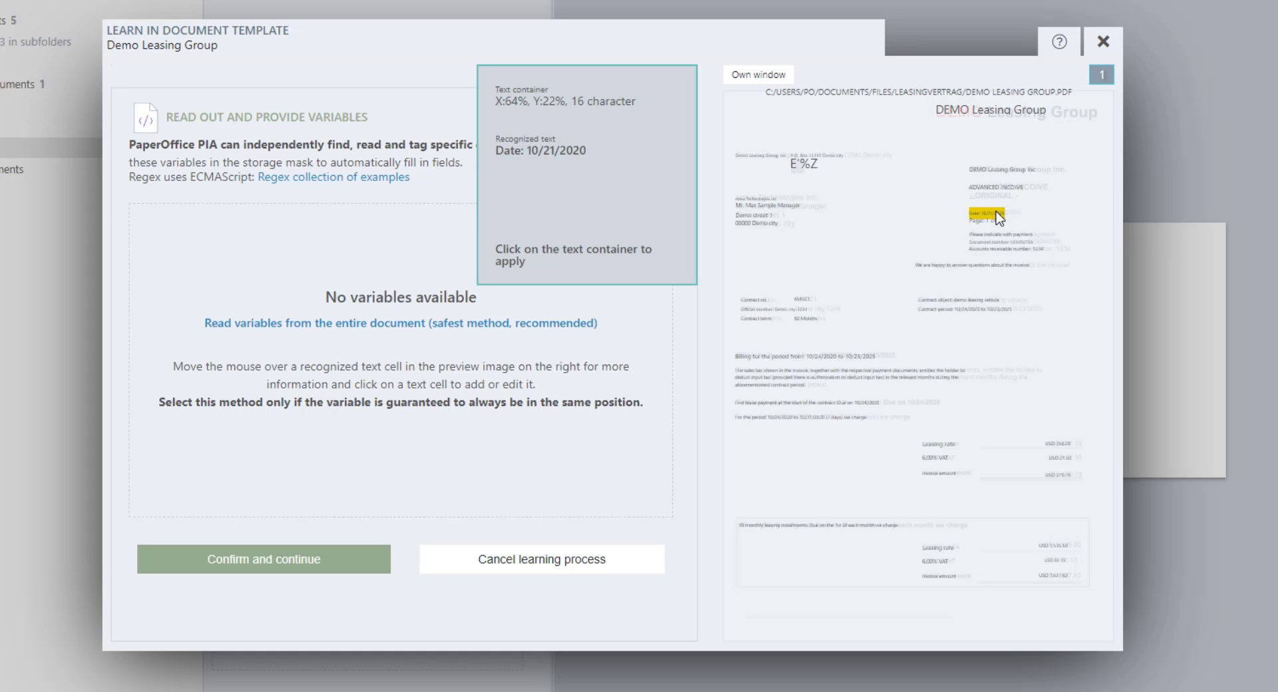
left_click(995, 212)
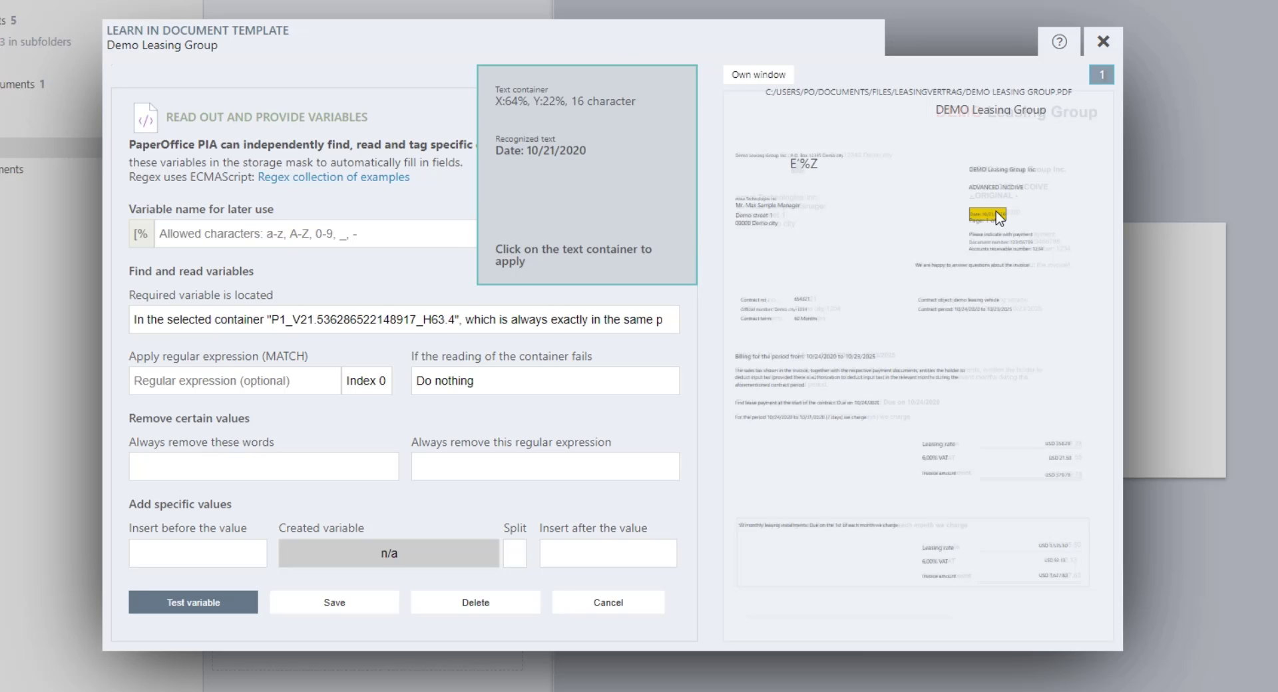
left_click(996, 210)
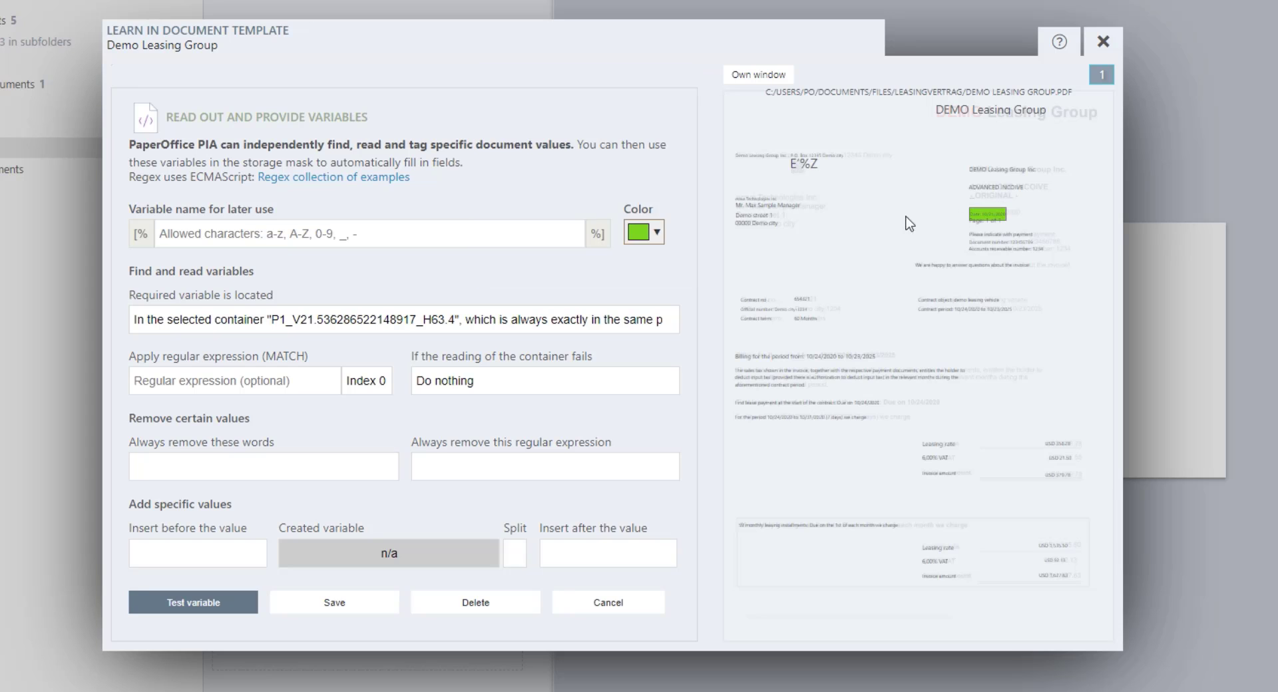
left_click(270, 240)
type("da")
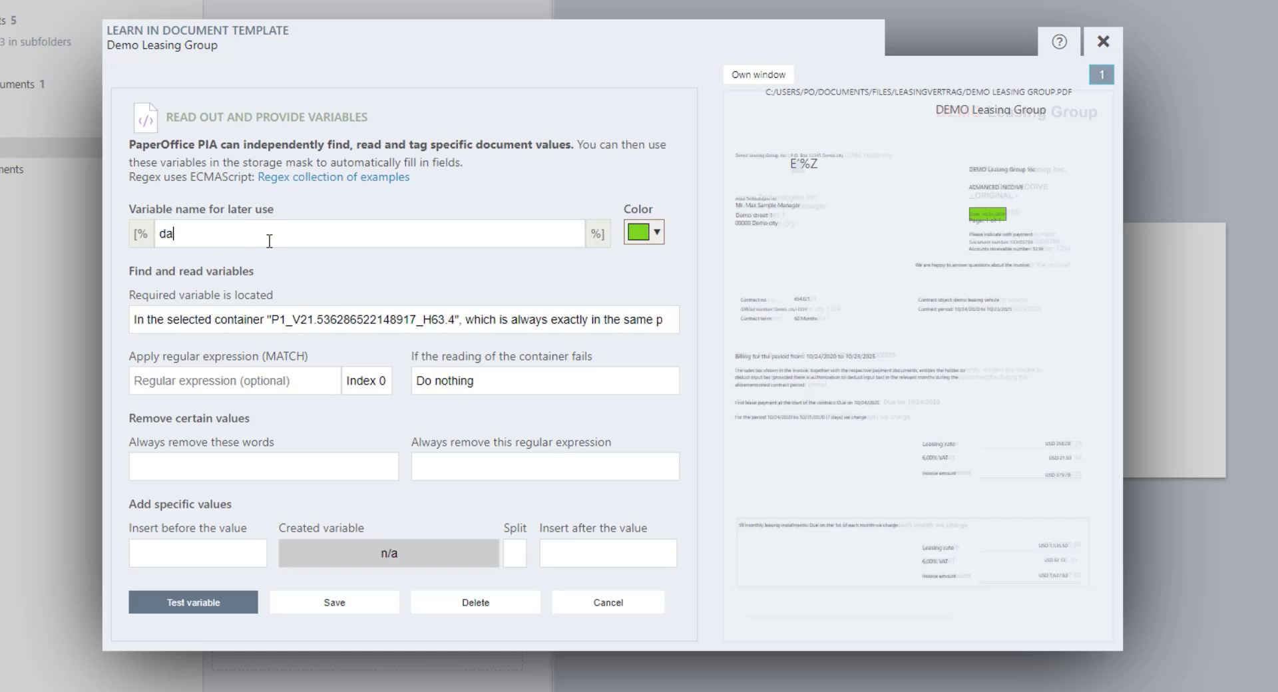
type("te")
left_click(347, 329)
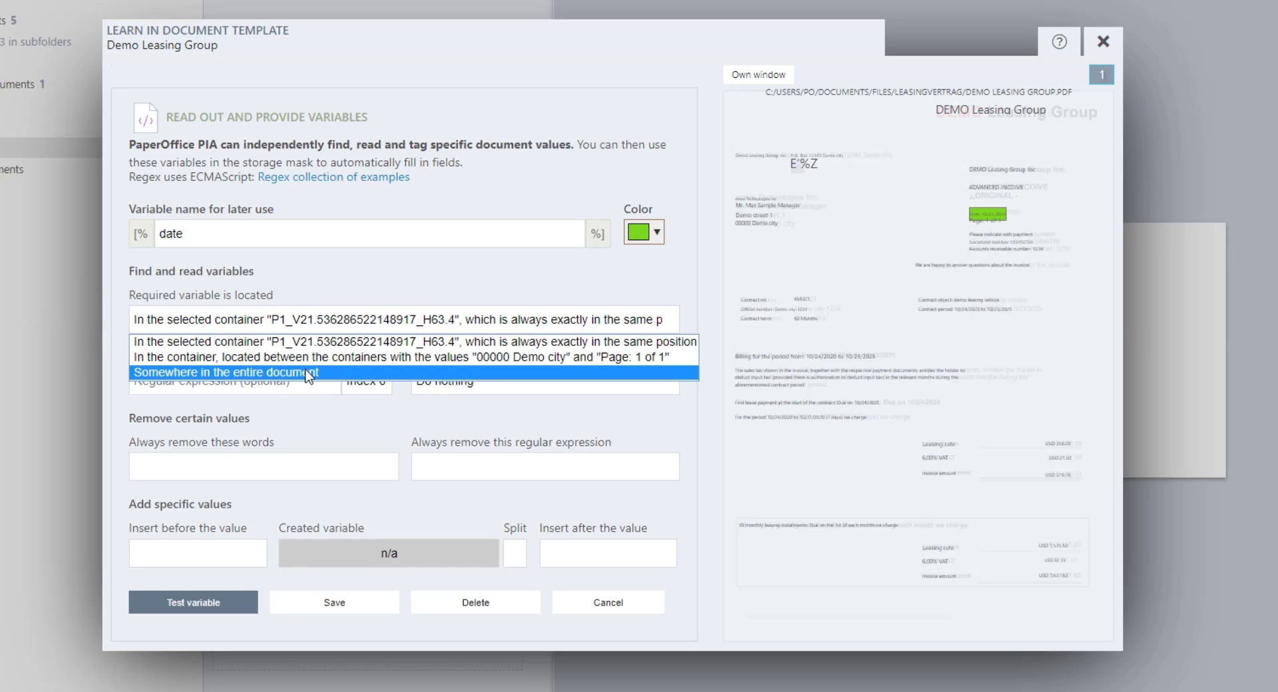
left_click(305, 340)
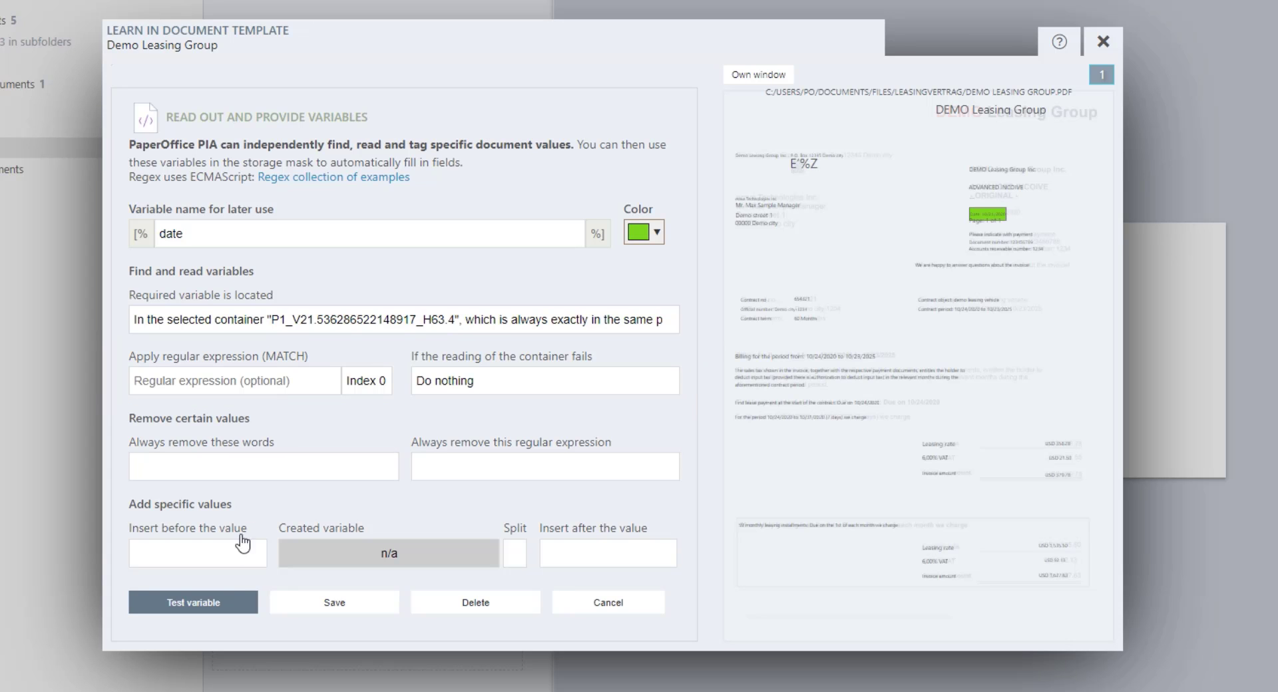
Step: Test the date variable, set "Date:" as a word to always remove, retest it and save the variable
left_click(244, 607)
left_click_drag(344, 553, 378, 553)
key("ctrl+c")
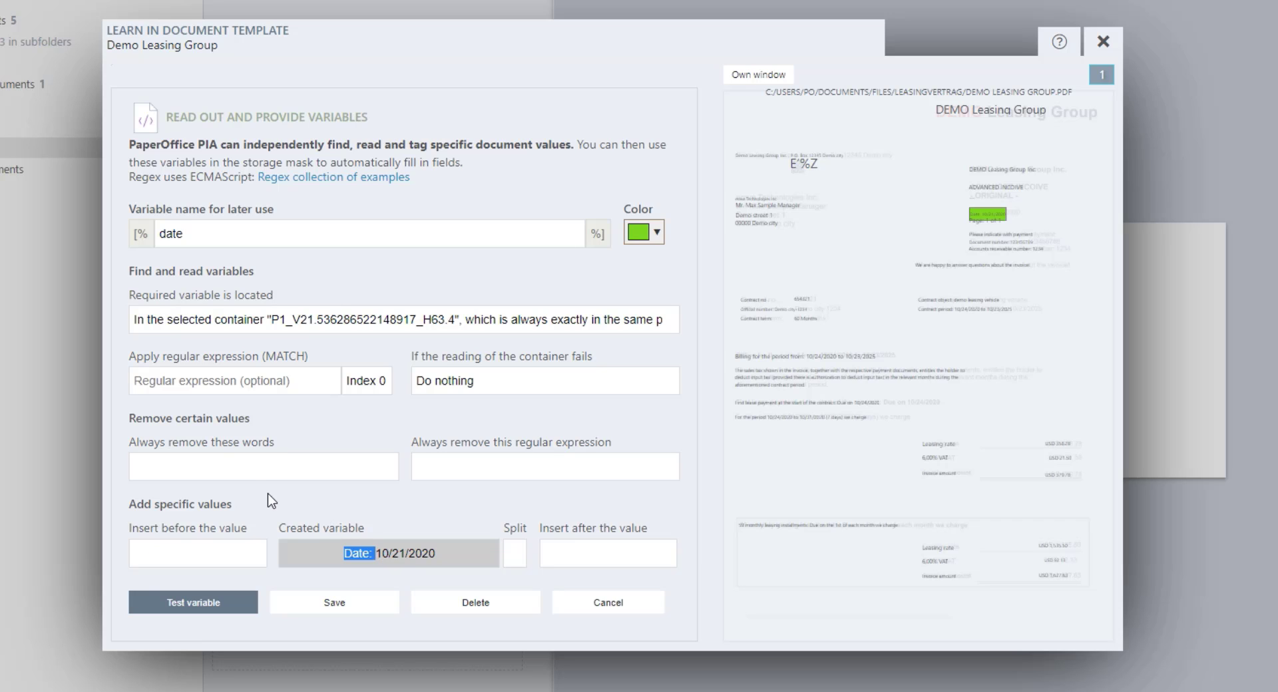
left_click(217, 466)
key("ctrl+v")
left_click(234, 607)
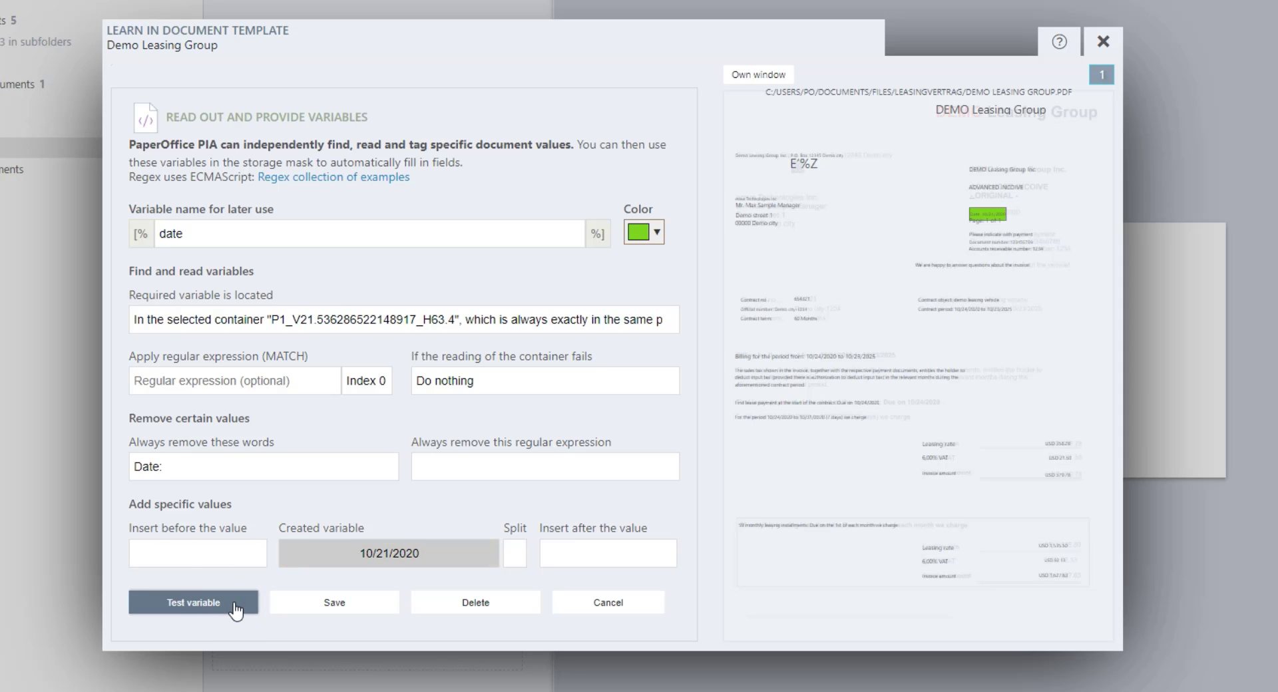
left_click(373, 614)
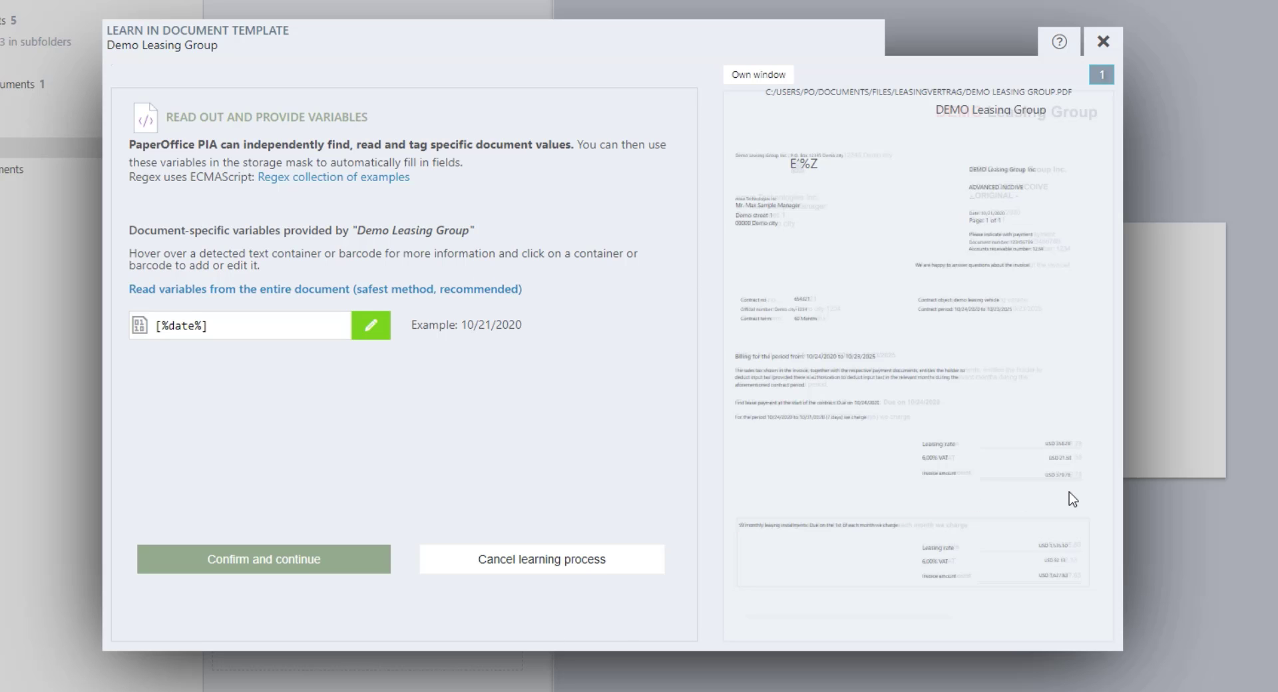
Step: Add a variable named "amount" from the upper invoice amount's text container in the document preview
mouse_move(1063, 478)
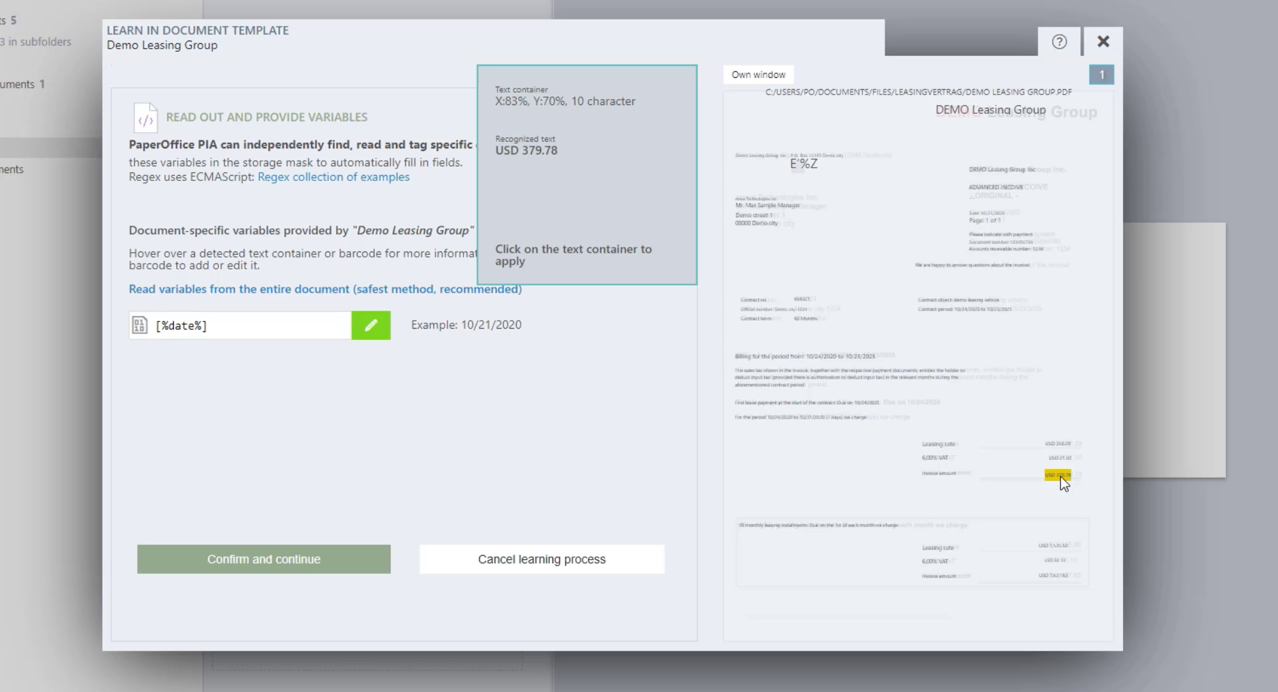
left_click(1060, 476)
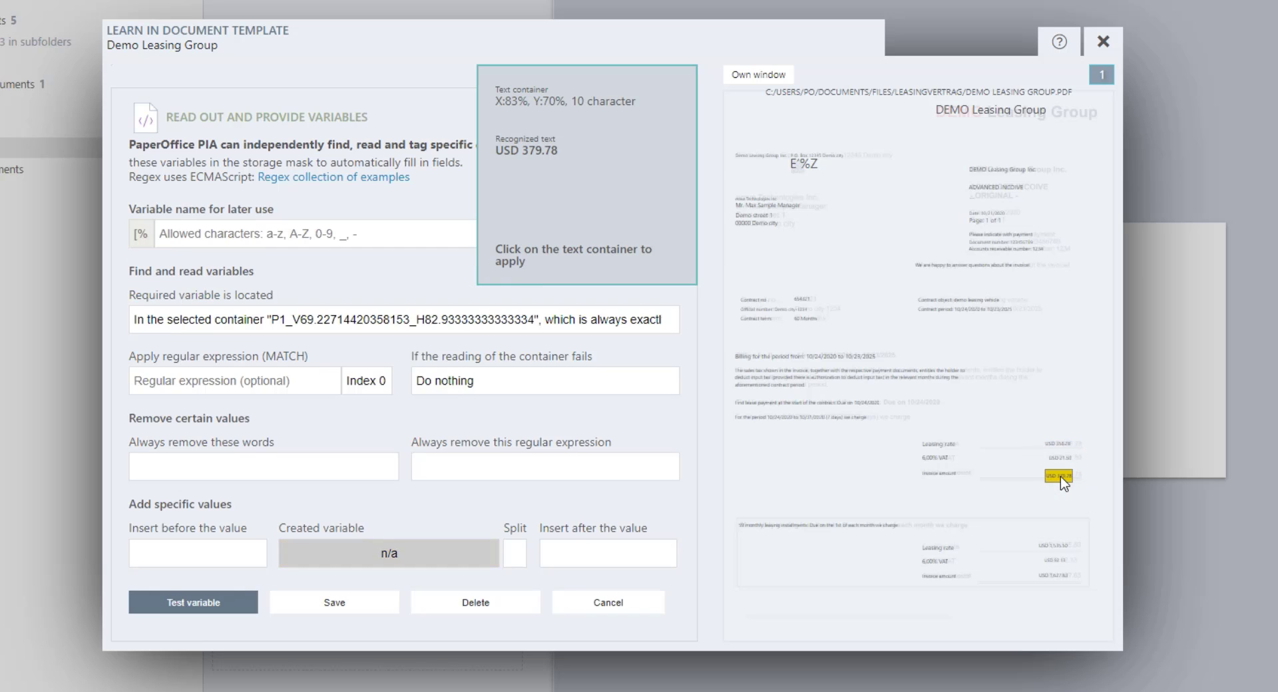
left_click(256, 232)
type("amount")
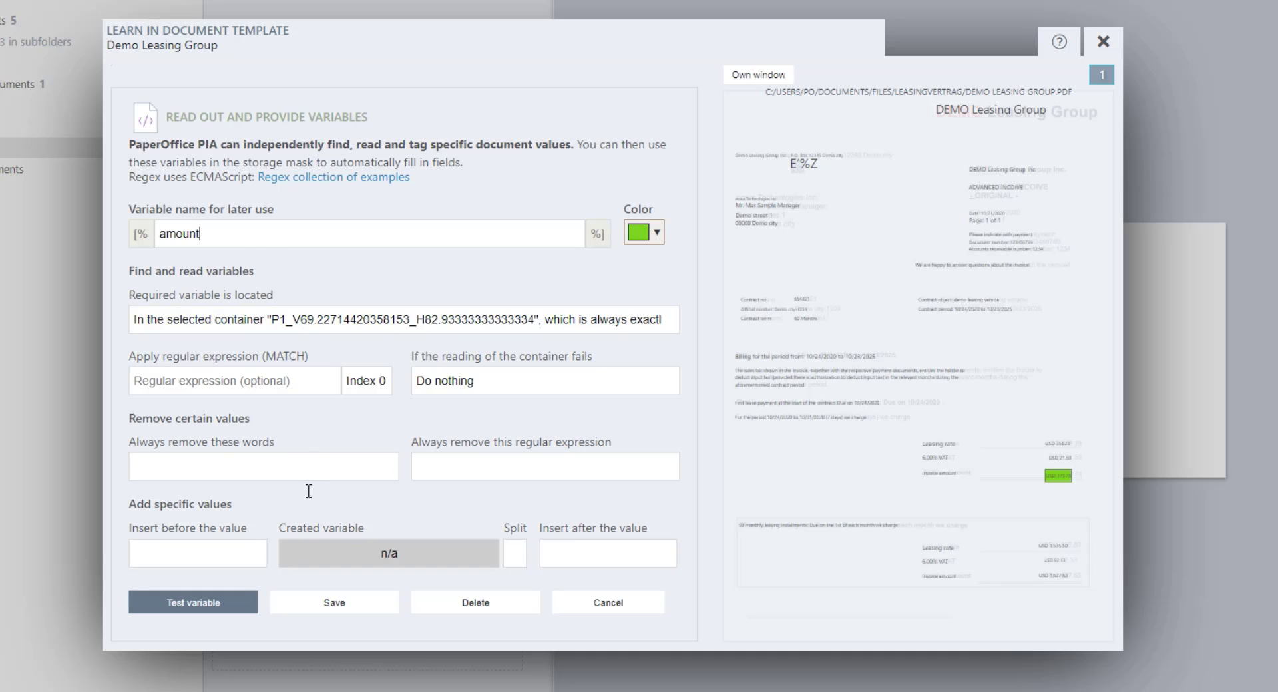
Step: Test the amount variable, set "USD" as a word to always remove, retest it and save the variable
left_click(247, 607)
left_click(208, 464)
type("USD")
left_click(242, 606)
left_click(379, 609)
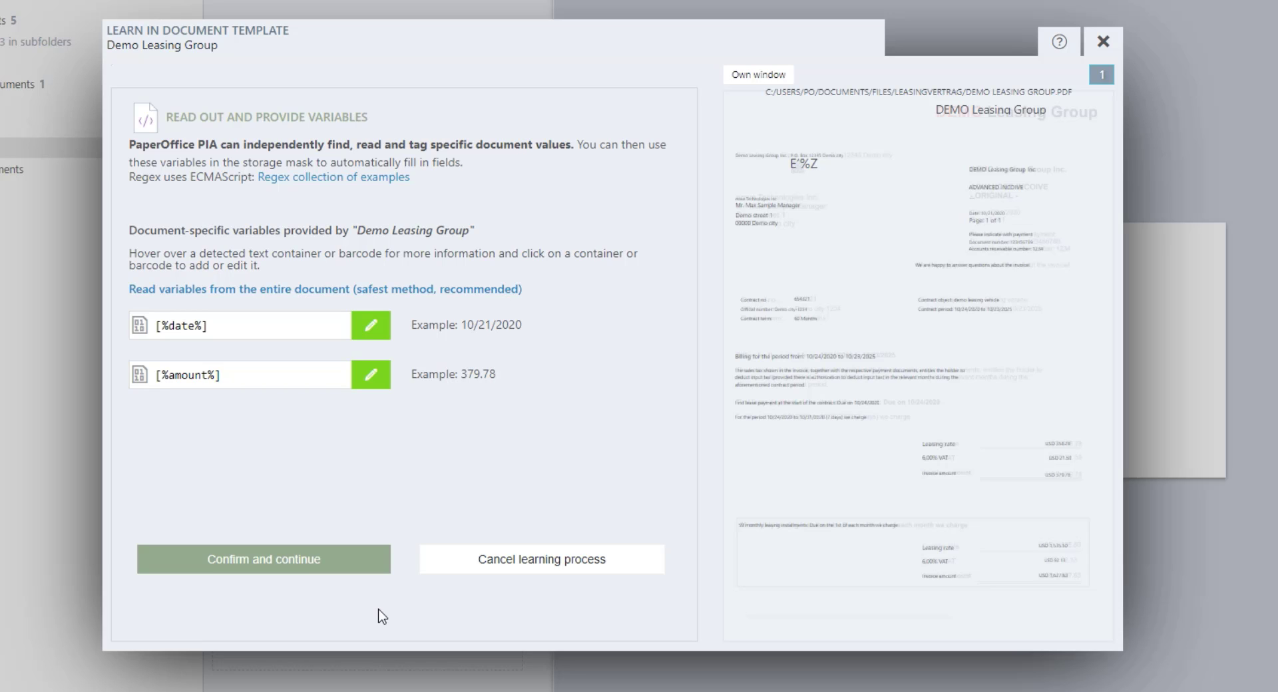
Step: Confirm and save the document template, and start a new storage mask that files documents in the Leasing folder
left_click(365, 567)
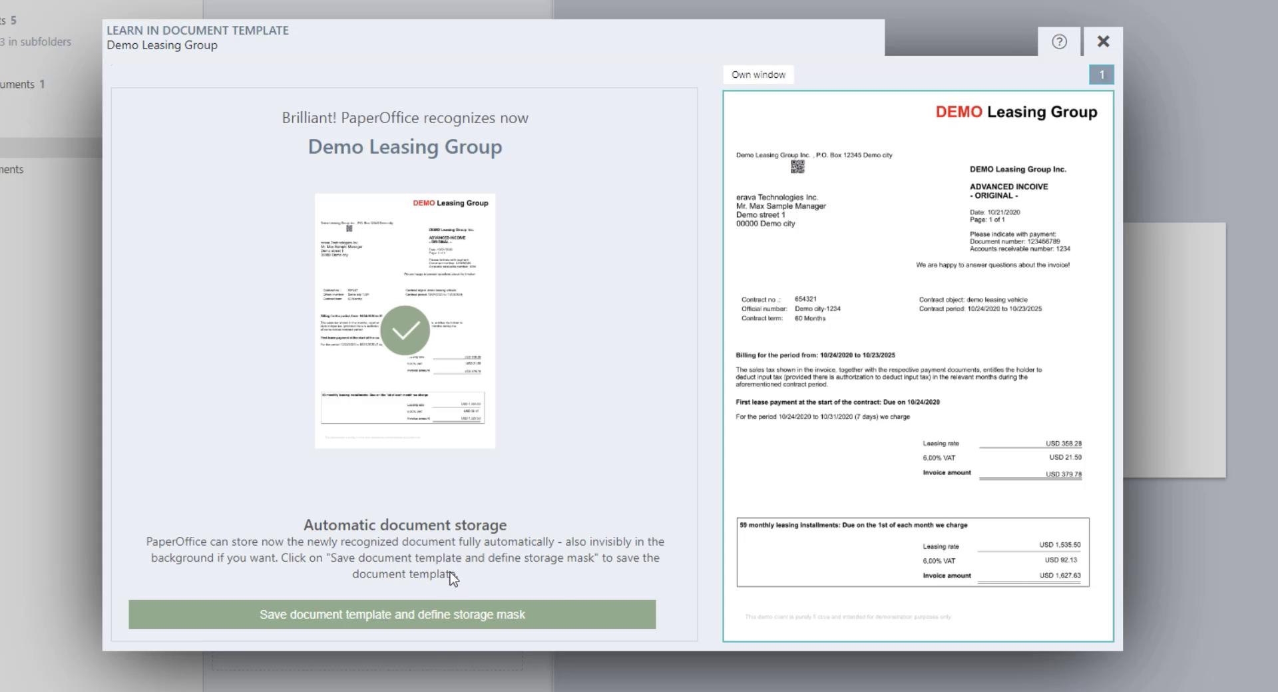
left_click(572, 622)
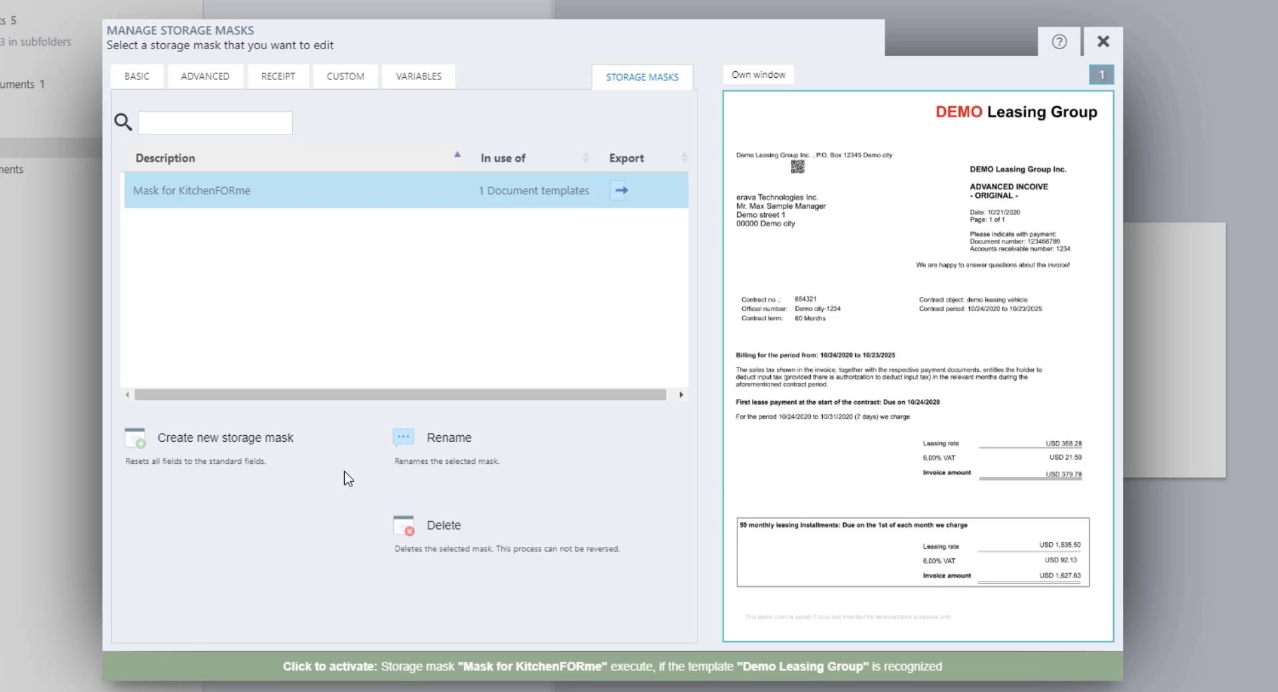
left_click(309, 443)
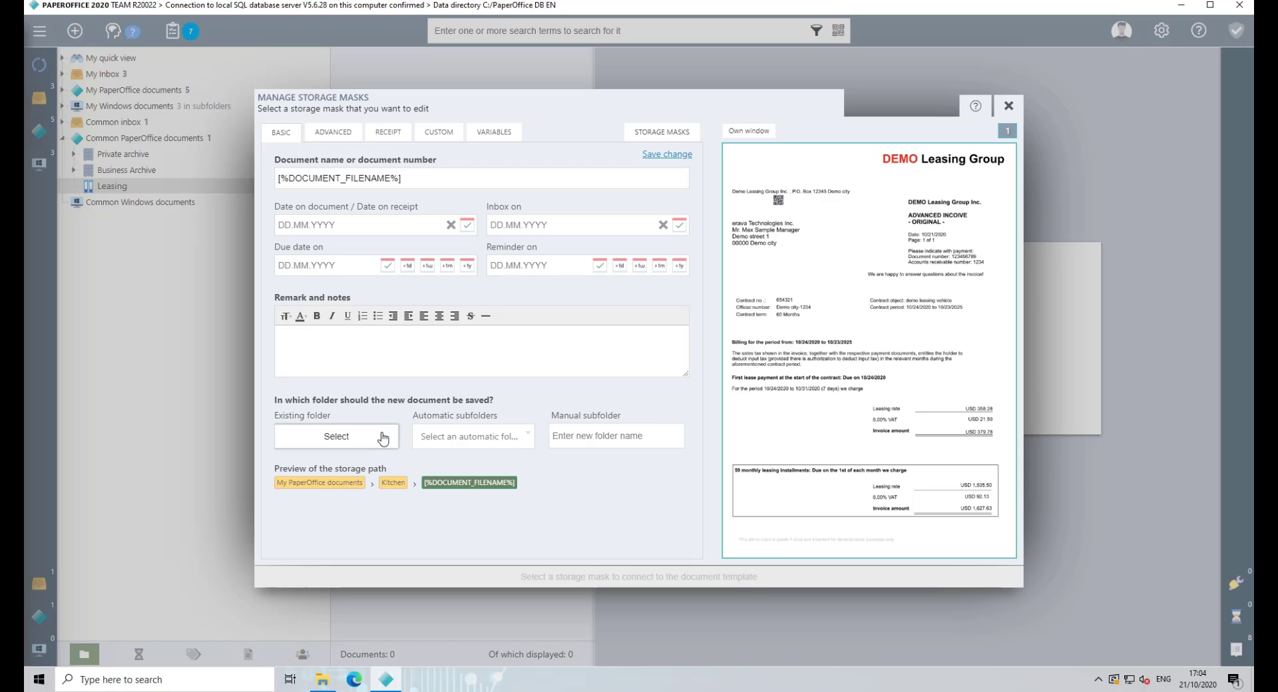
left_click(383, 437)
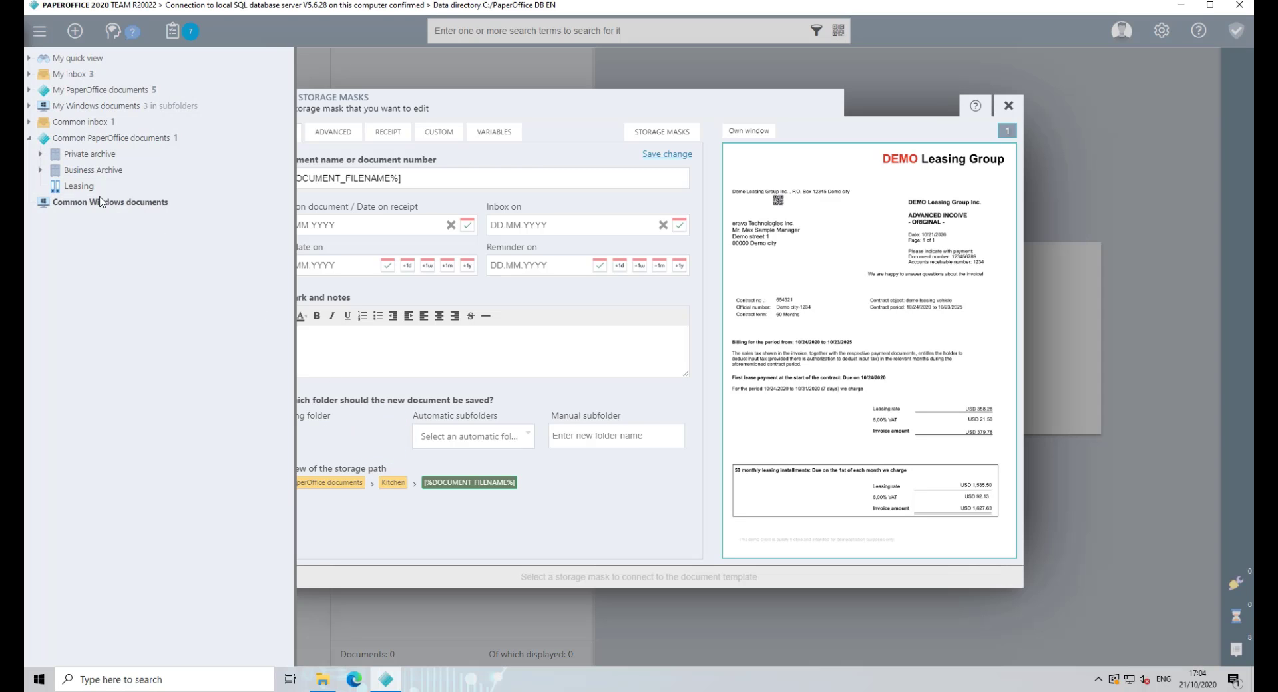
left_click(83, 186)
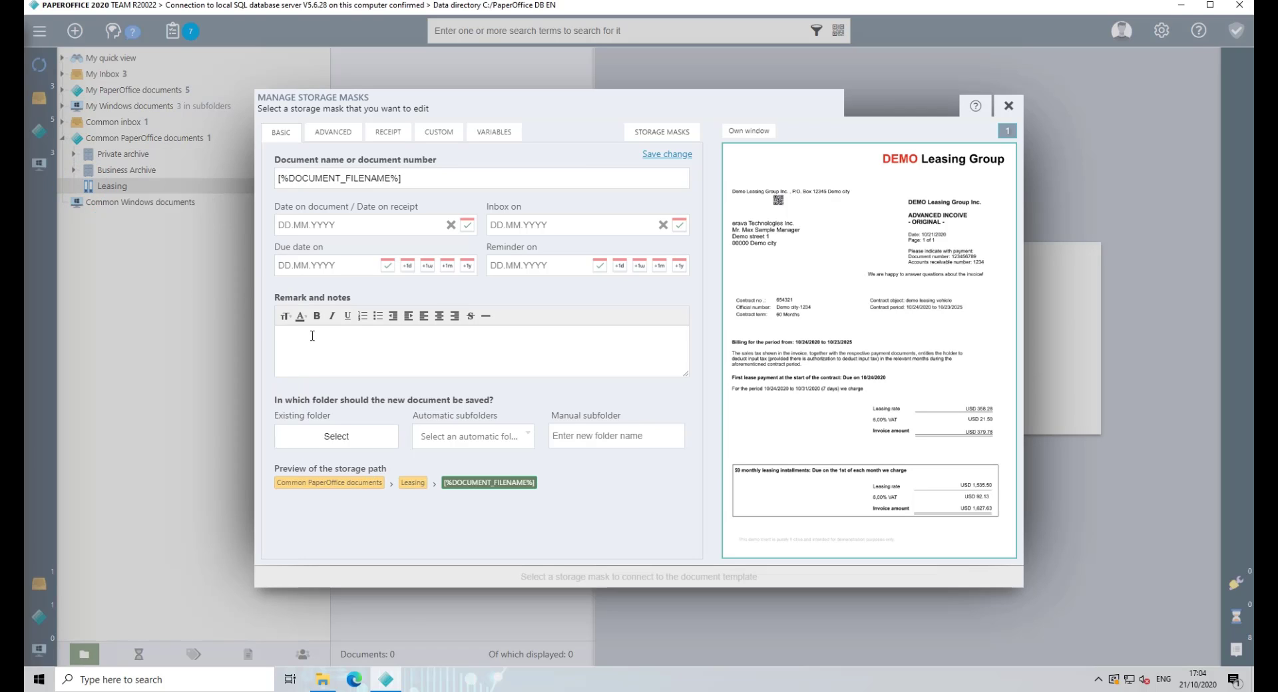
Step: Fill the storage mask's document date field with the [%date%] variable
left_click(512, 136)
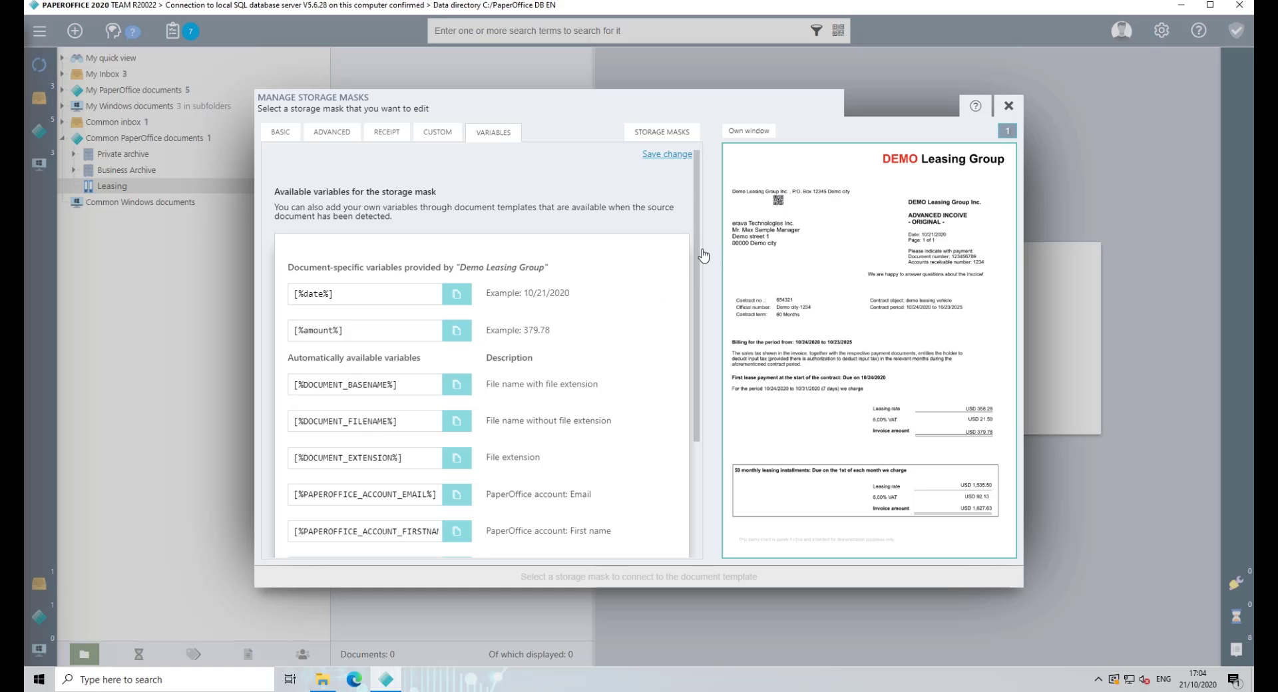
mouse_move(700, 257)
left_mouse_down()
mouse_move(708, 357)
mouse_move(686, 249)
left_mouse_up()
left_click(464, 303)
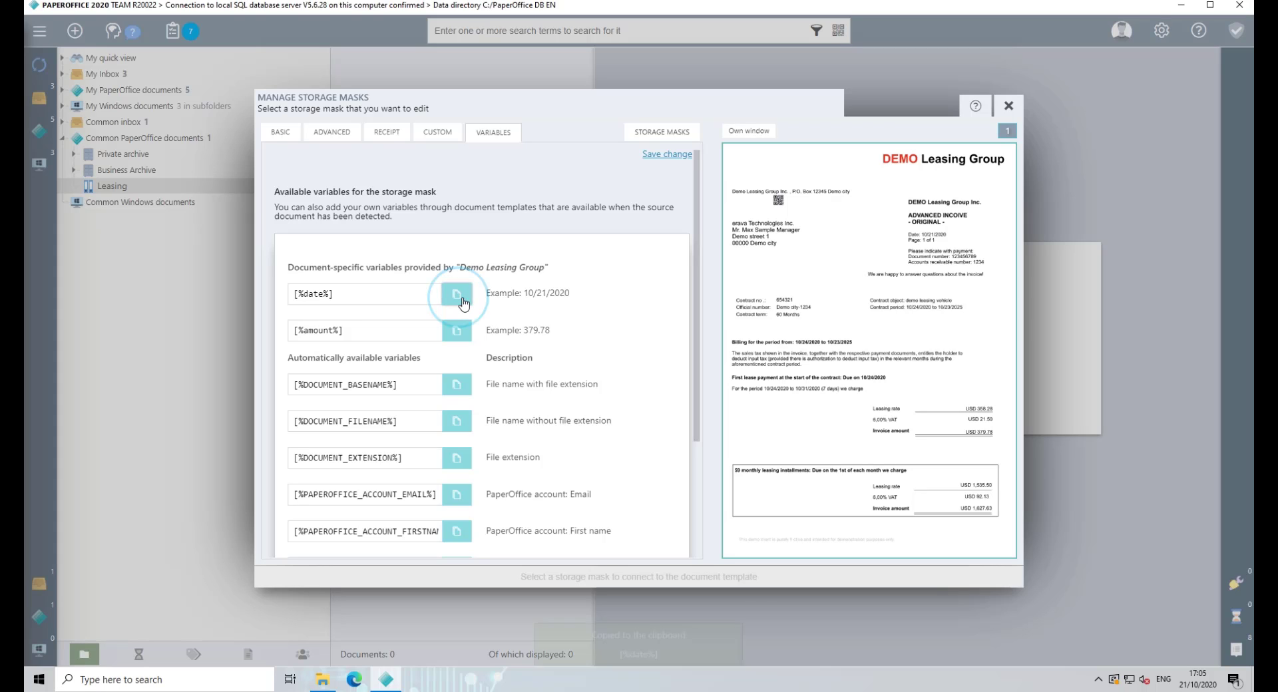
left_click(283, 133)
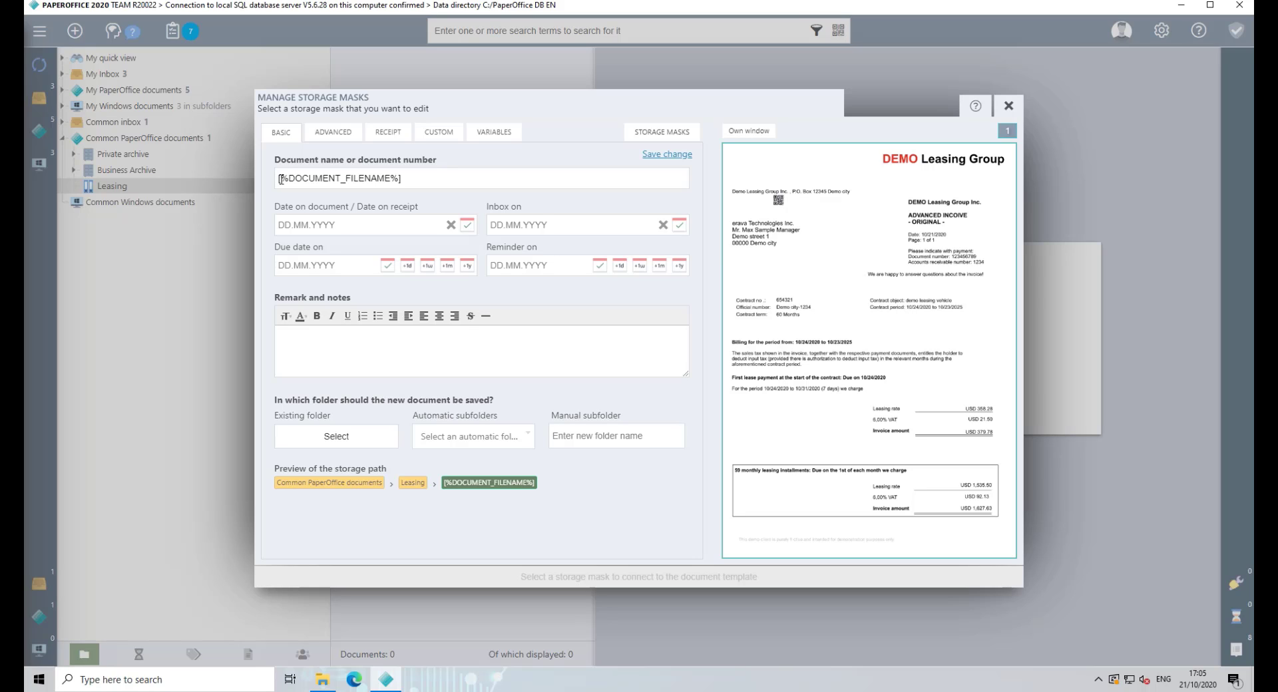
left_click(307, 224)
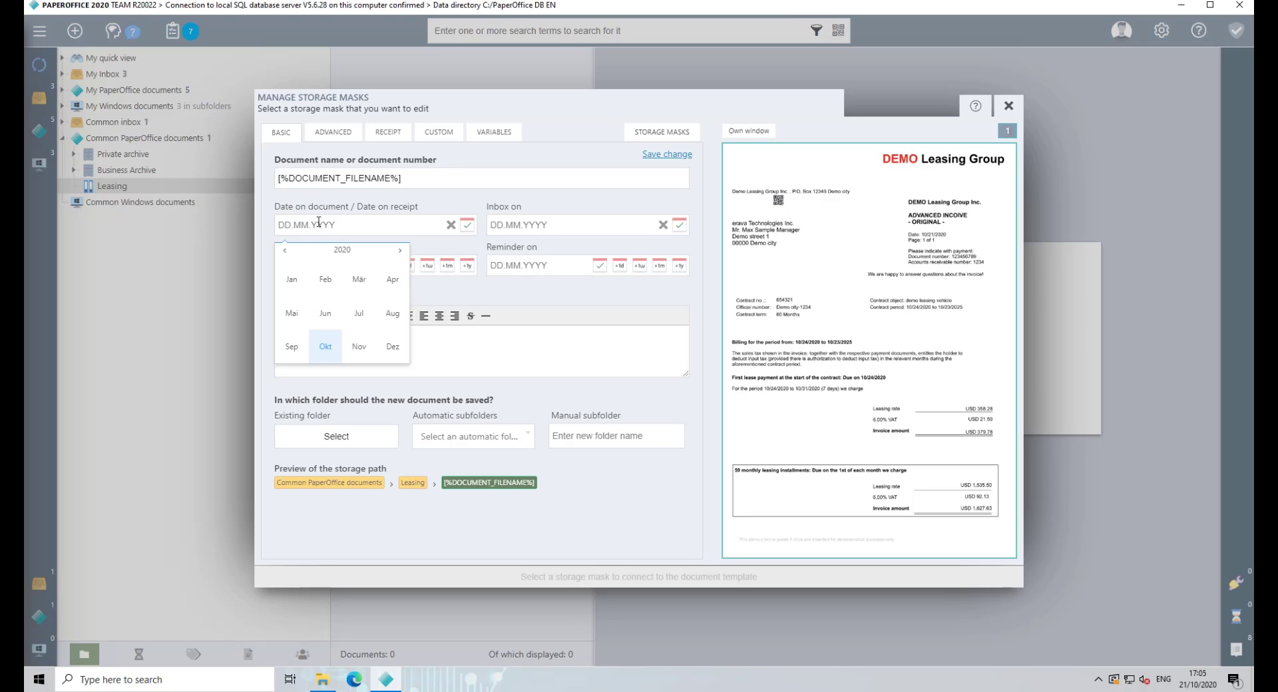
key("ctrl+v")
Step: Fill the storage mask's inbox date field with the [%TODAY%] variable
left_click(510, 135)
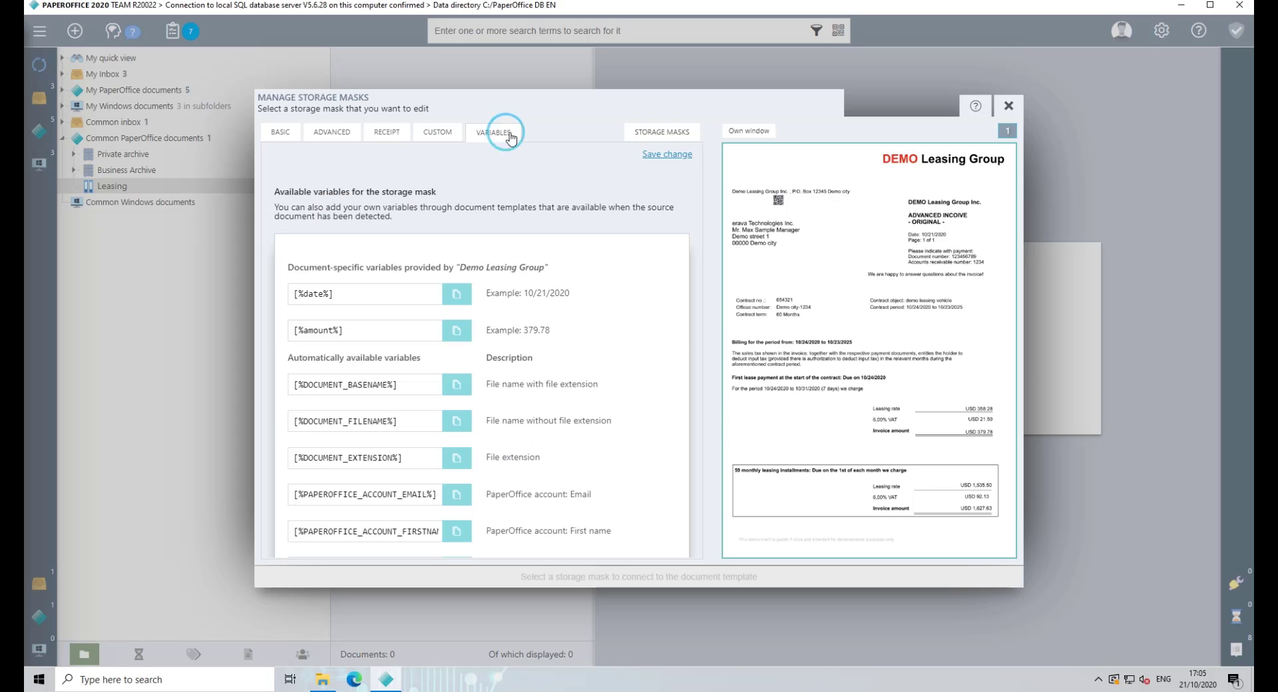
scroll(602, 350, "down", 3)
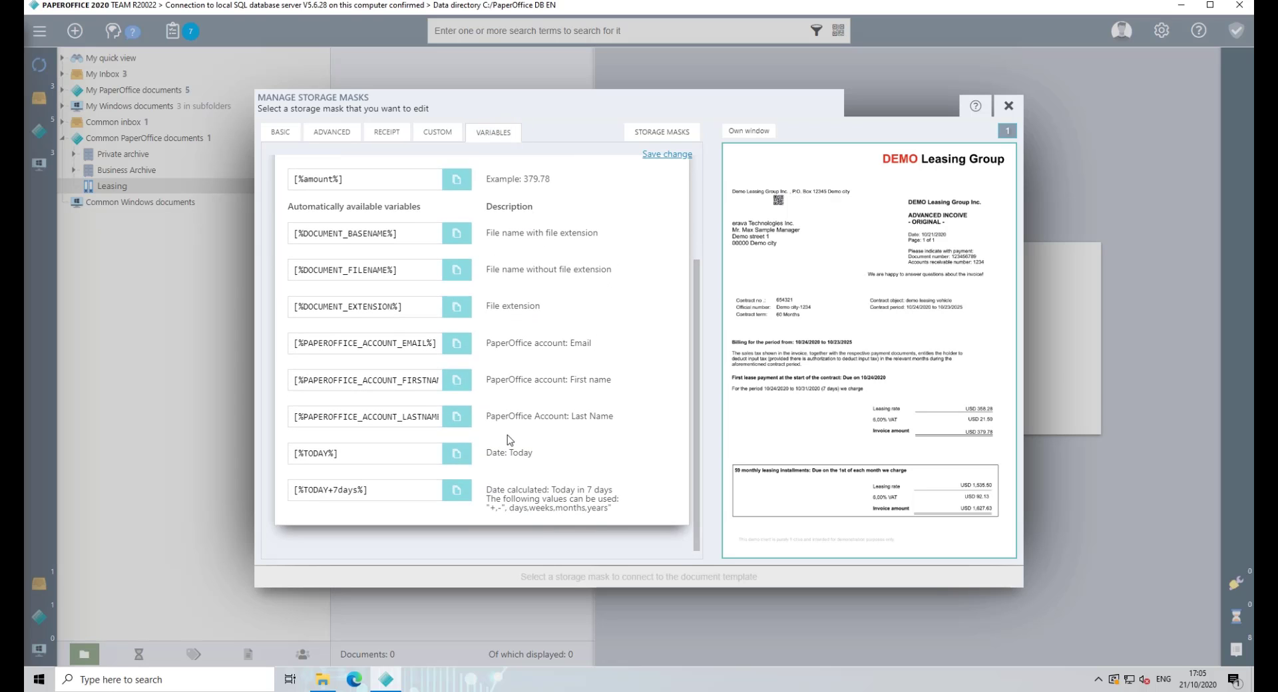
left_click(460, 453)
scroll(459, 399, "up", 5)
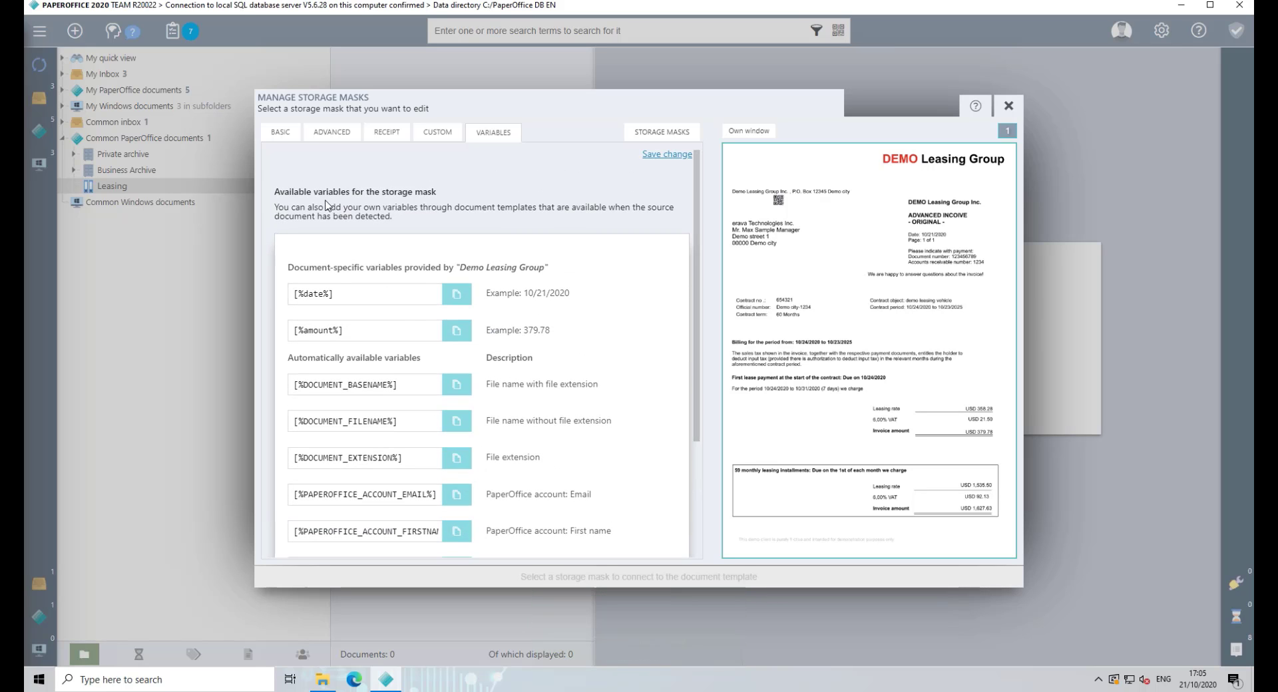
left_click(297, 137)
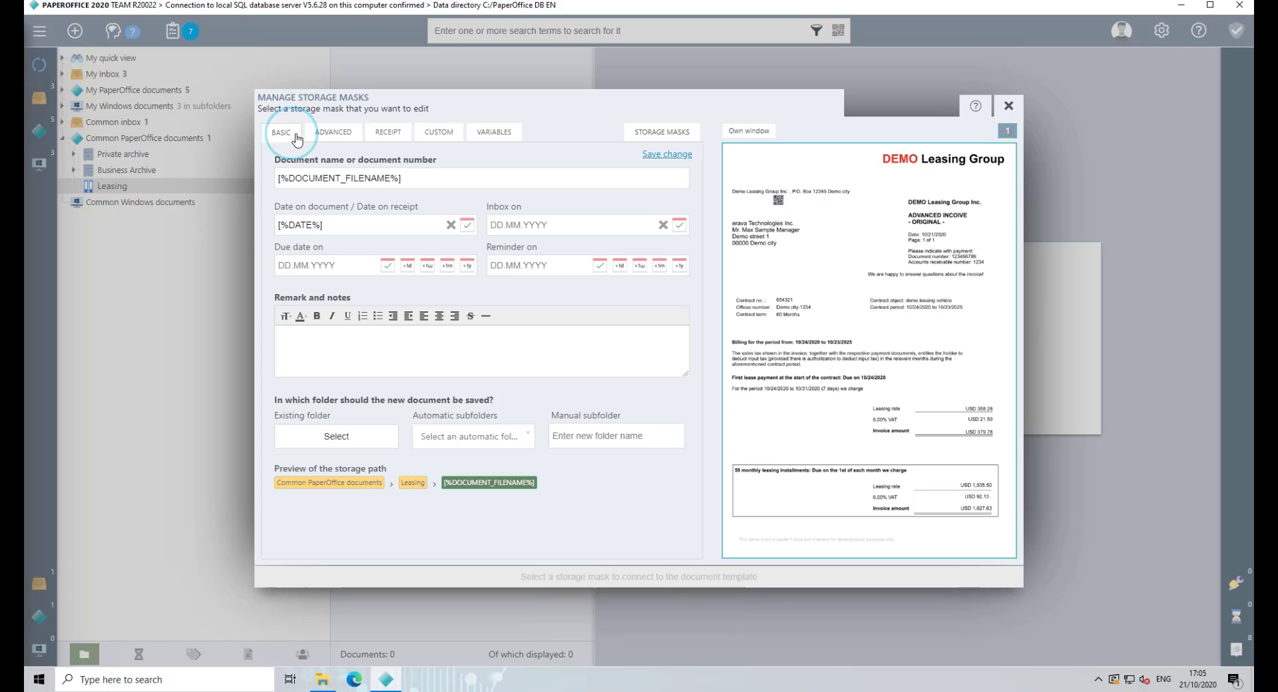
left_click(536, 224)
key("ctrl+v")
Step: Fill the total gross field in the mask's receipt data with the [%amount%] variable
left_click(506, 136)
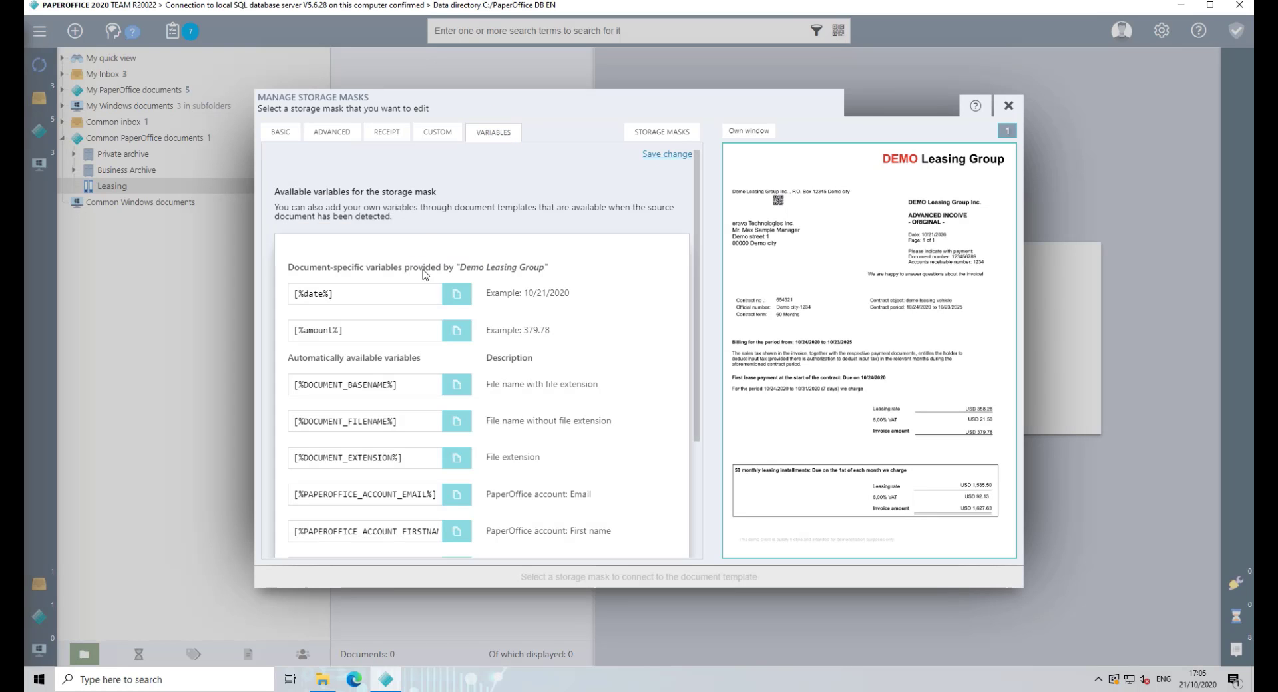
left_click(462, 329)
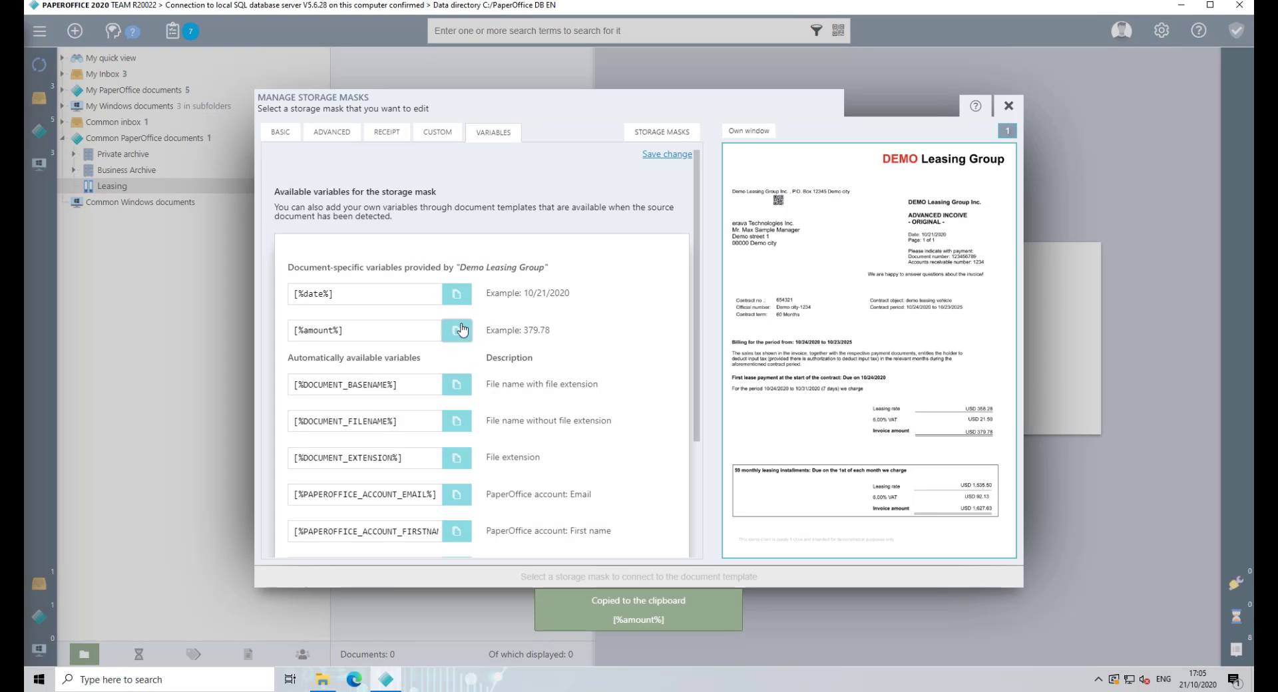
left_click(387, 132)
left_click(530, 221)
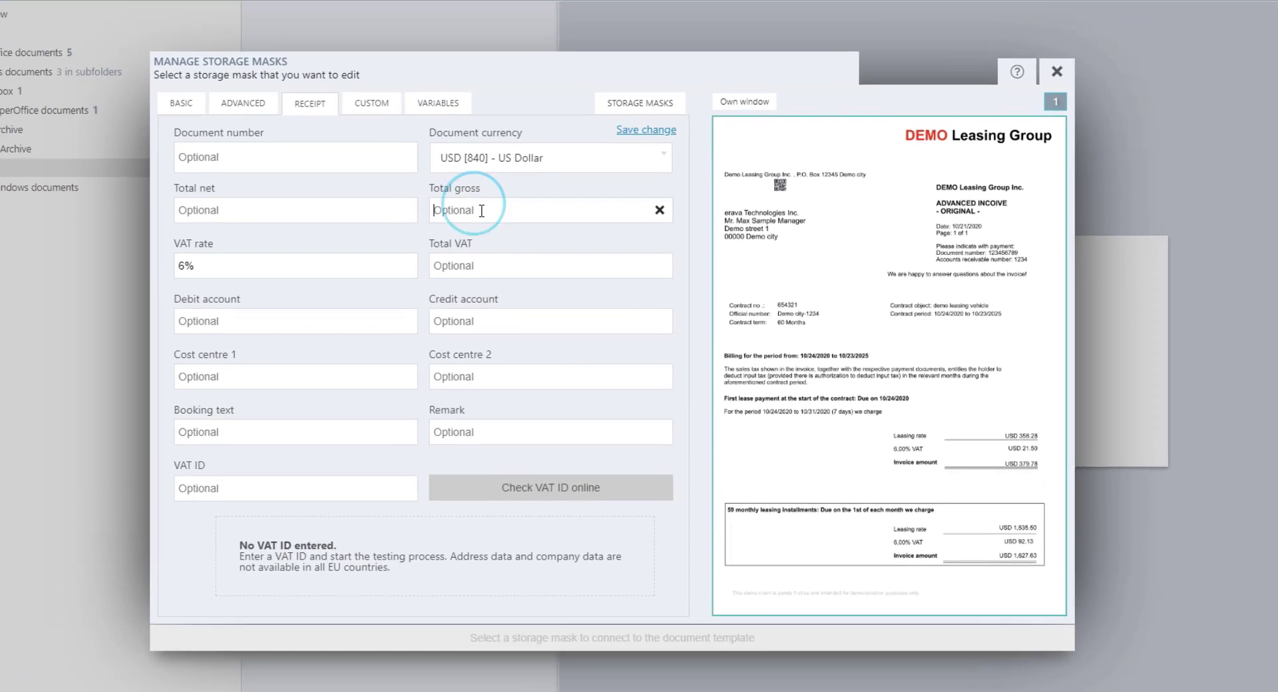
key("ctrl+v")
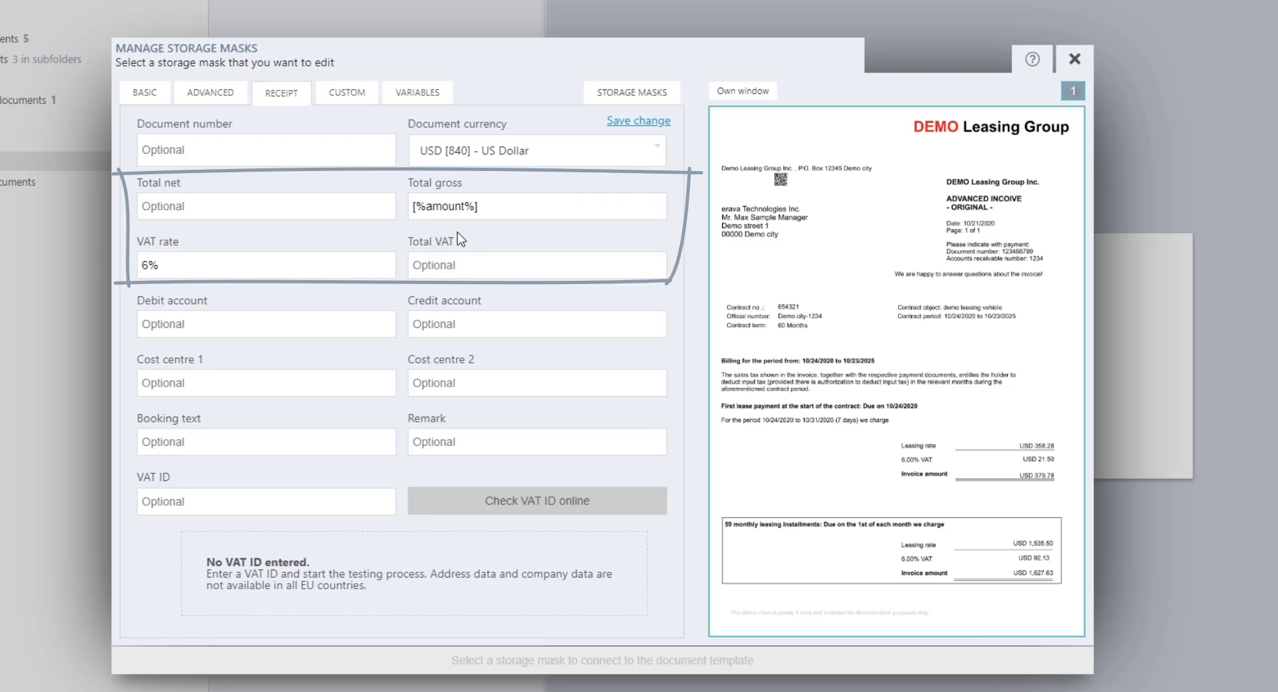
Step: Save the storage mask as "Mask for Demo Leasing Group" and activate it for the Demo Leasing Group template
left_click(637, 126)
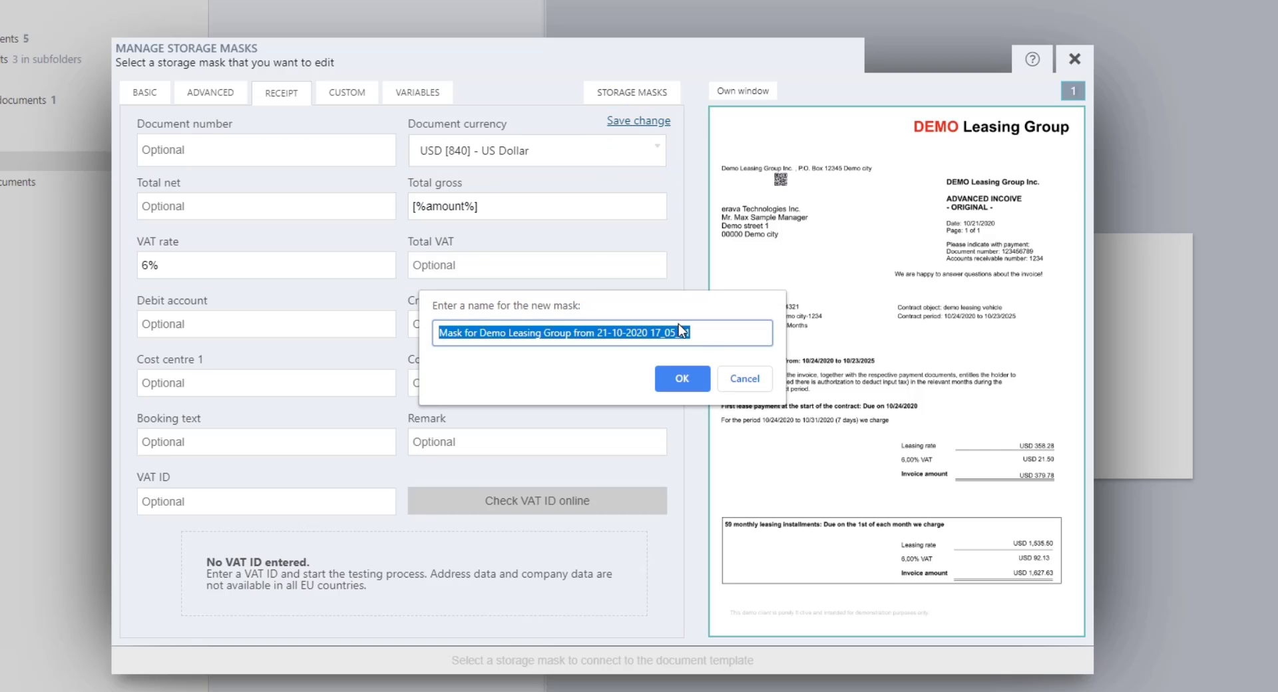
left_click(712, 333)
left_click_drag(705, 332, 583, 337)
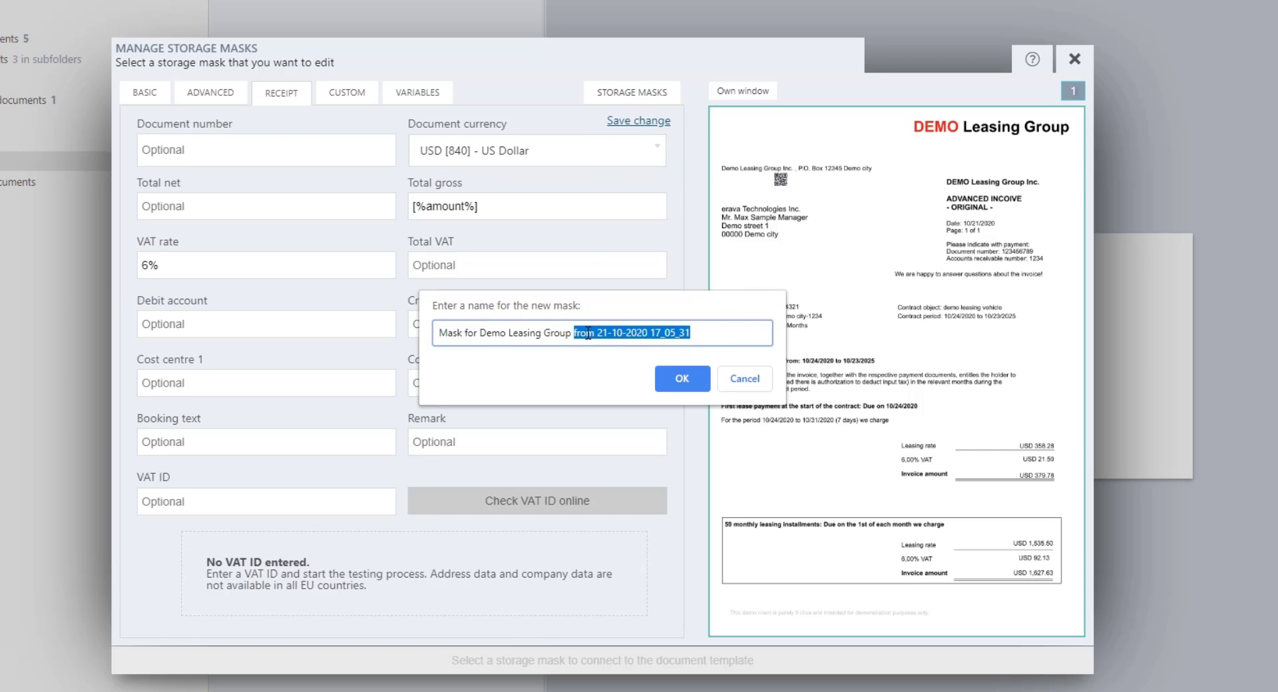
key("BackSpace")
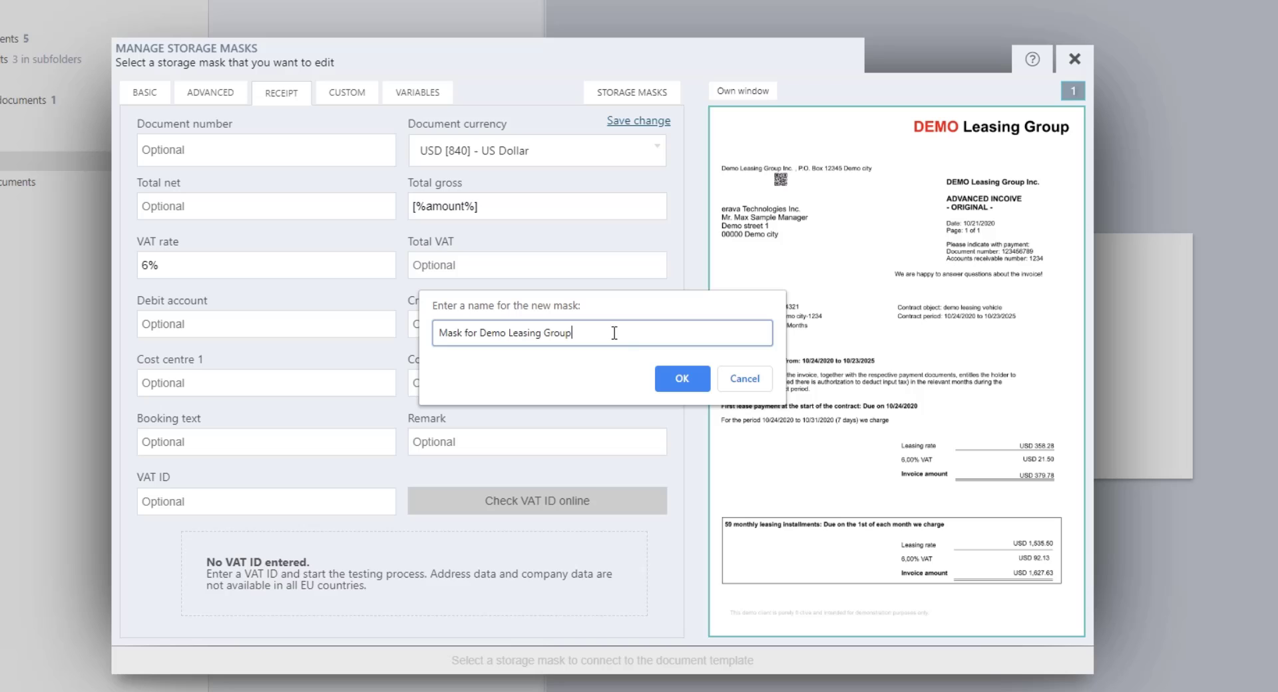
left_click(684, 379)
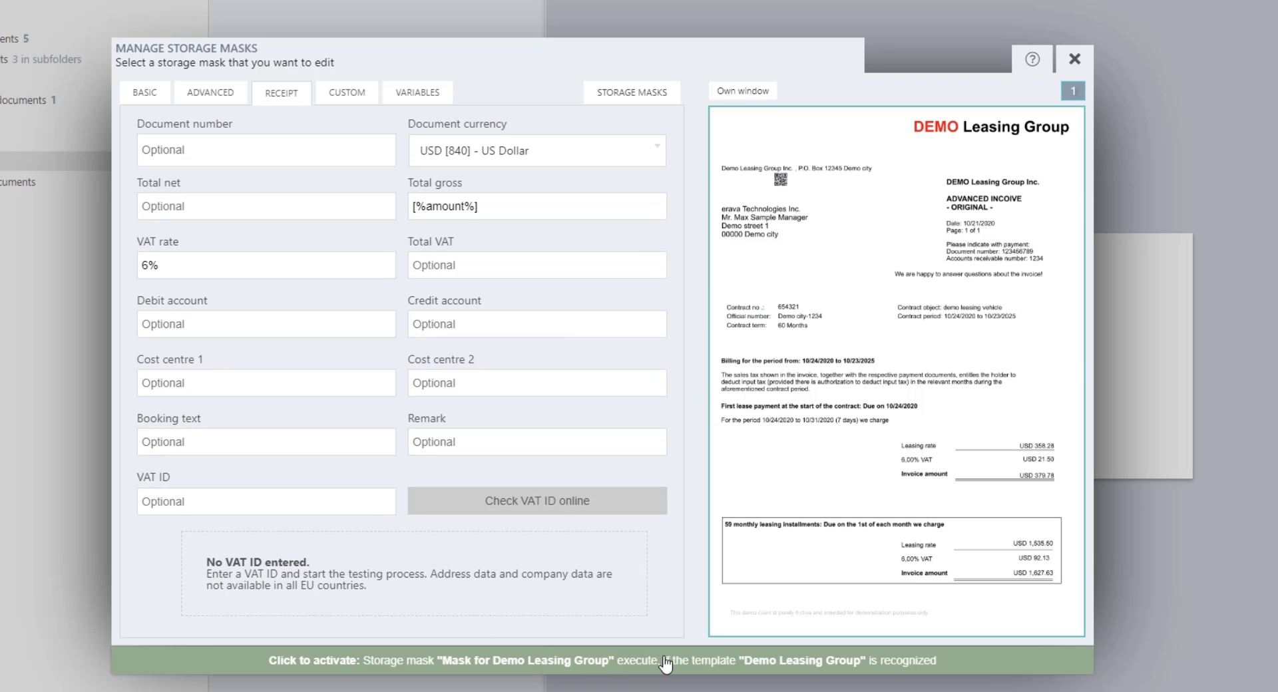
left_click(667, 662)
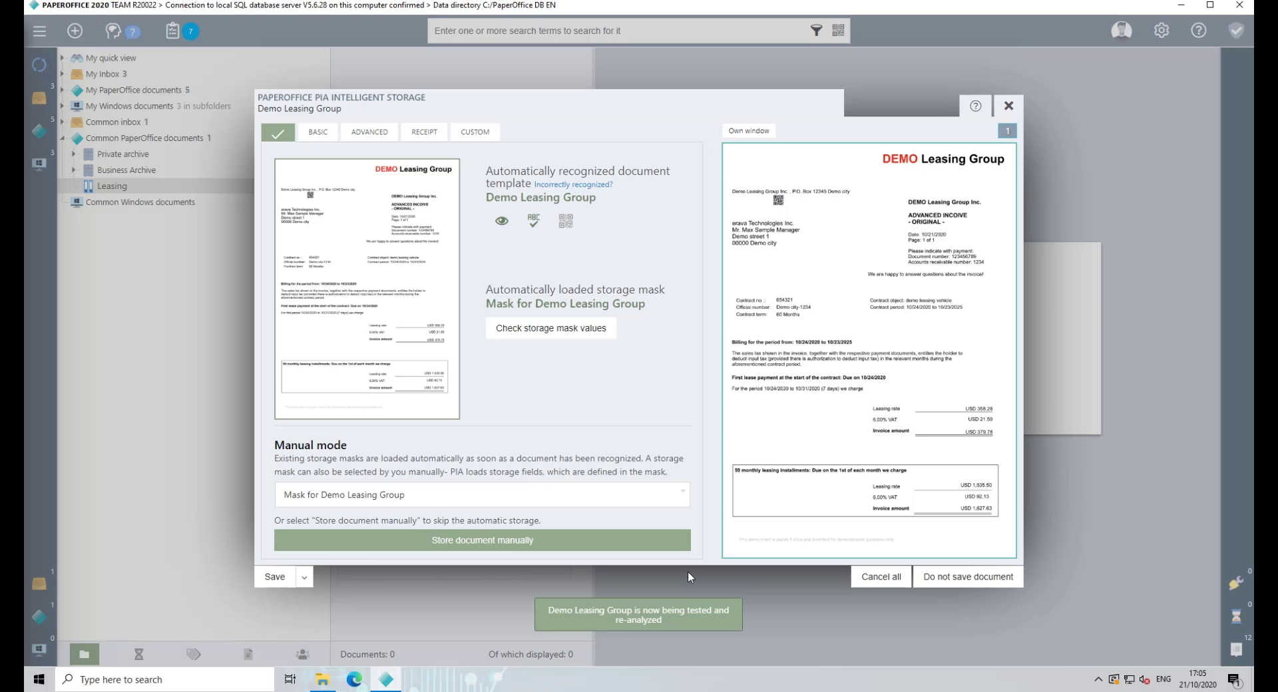
Step: Check the basic and receipt values filled in by the storage mask and save the document
left_click(608, 336)
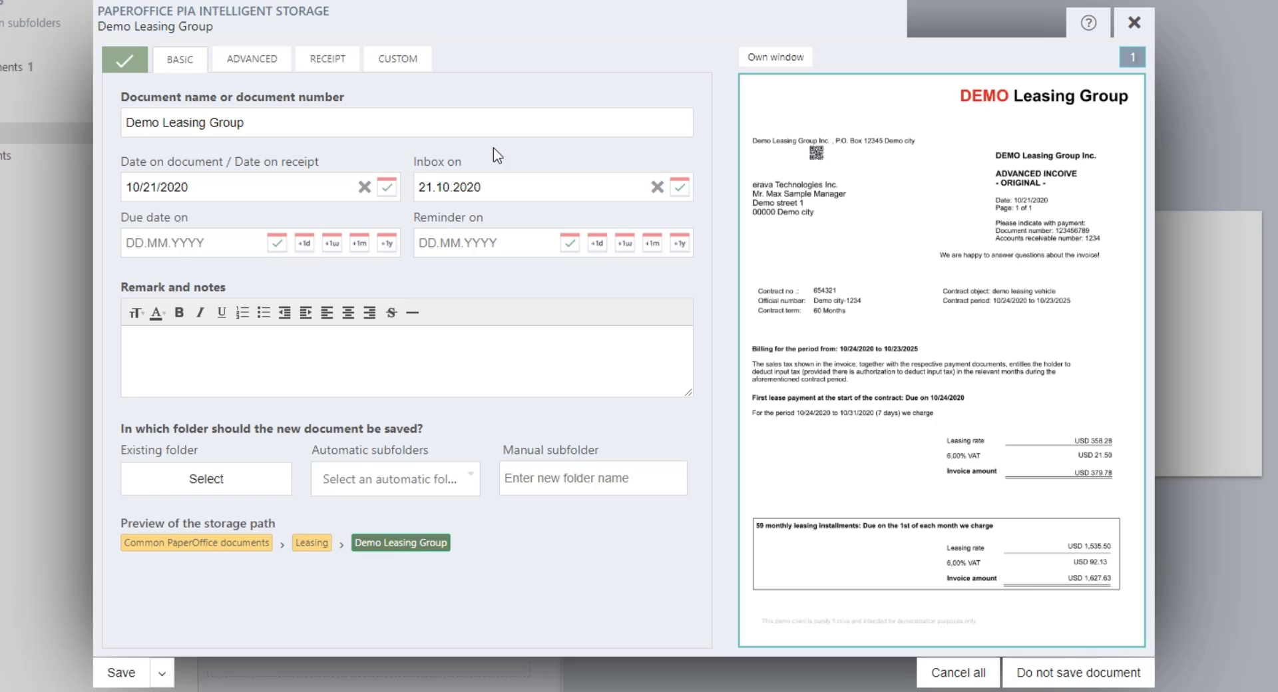
left_click(348, 61)
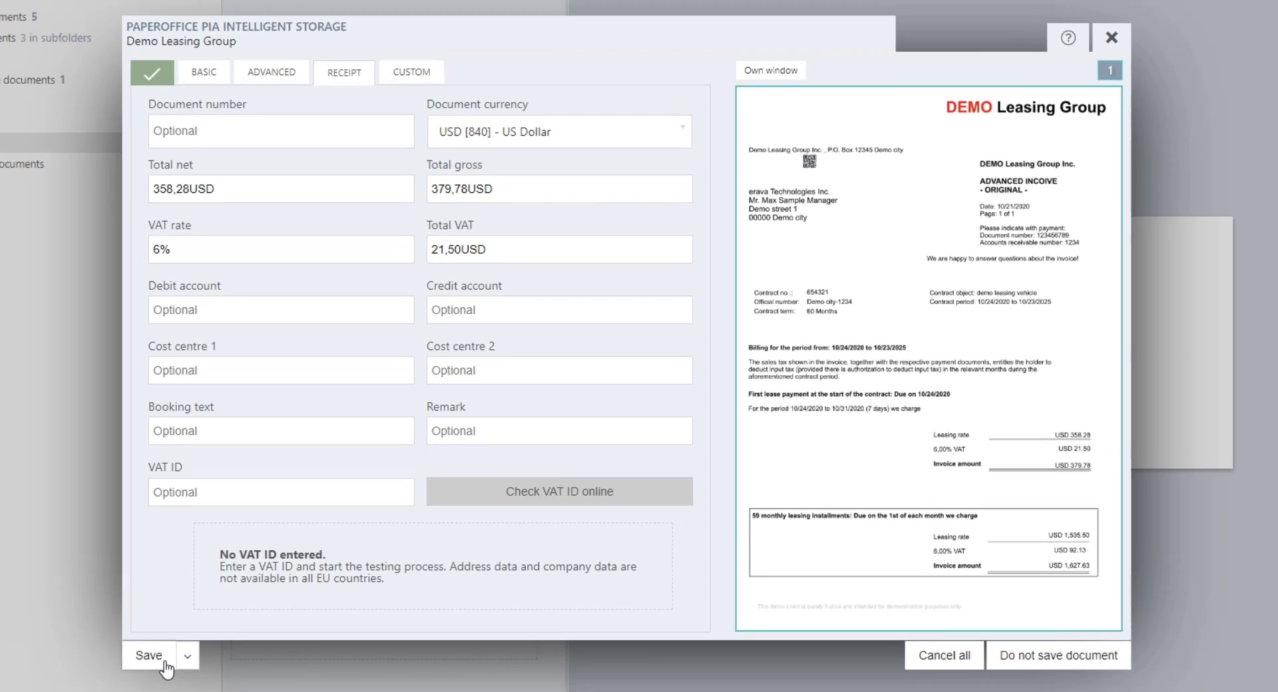
left_click(164, 661)
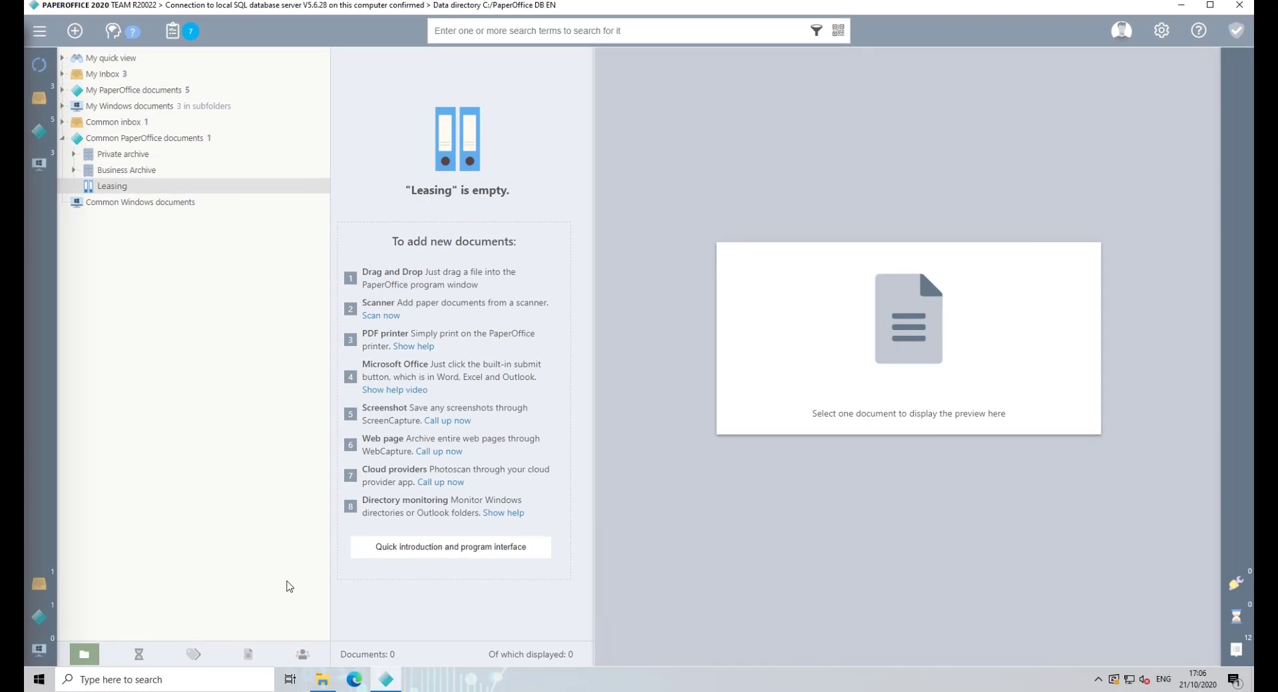